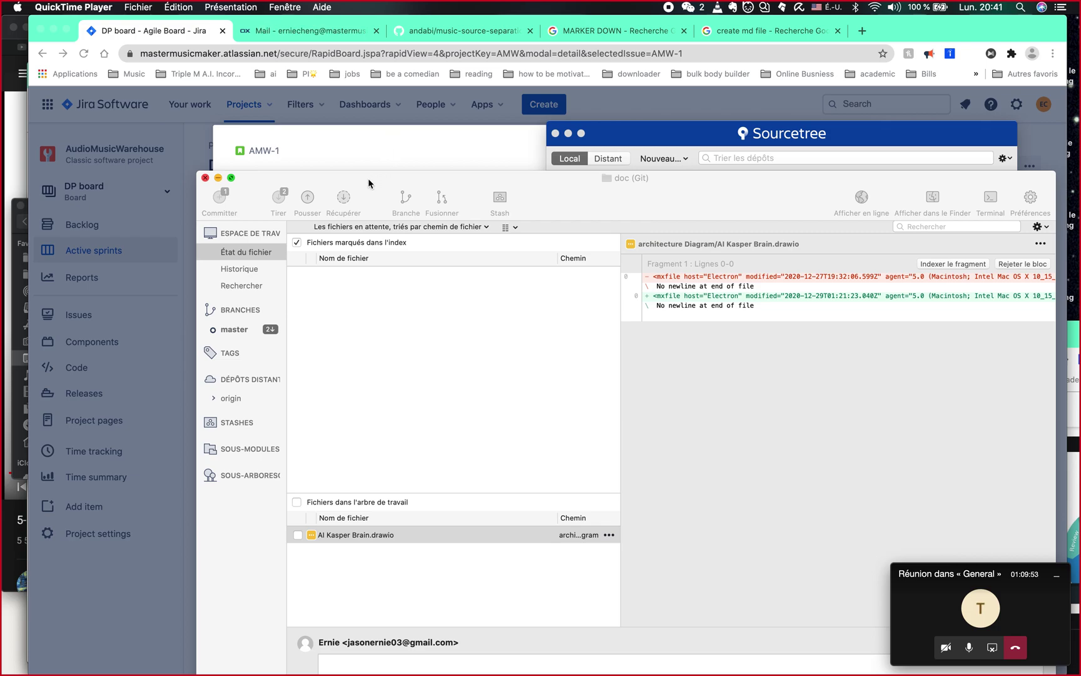
Stage AI Kasper Brain.drawio for commit in the repository window.
drag(368, 178, 309, 119)
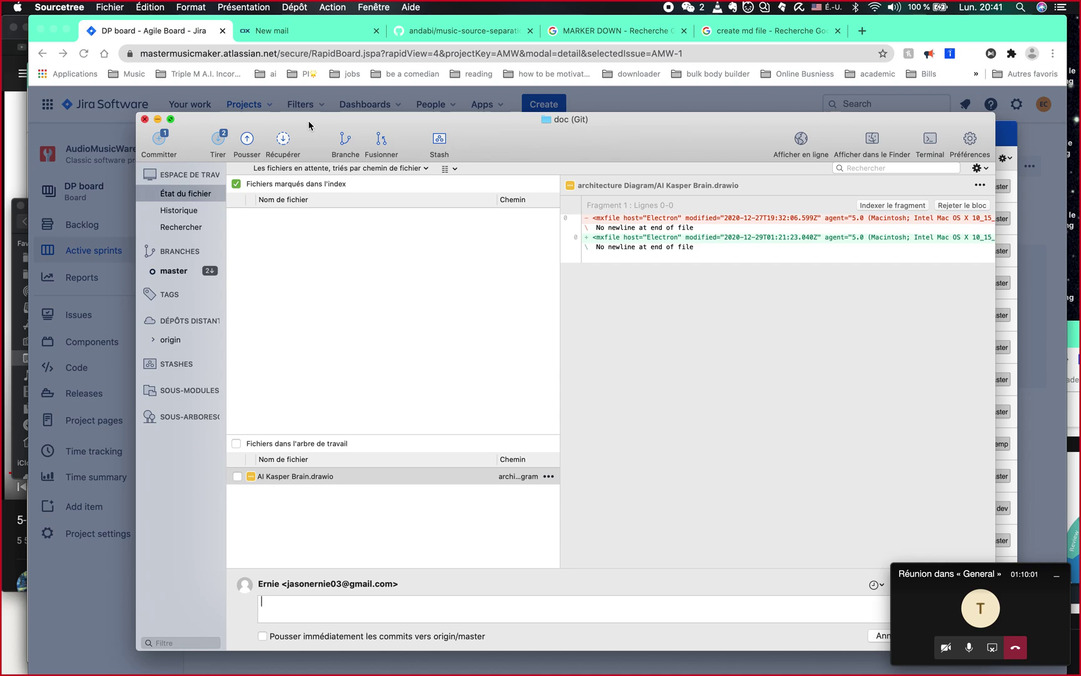
drag(308, 125, 338, 133)
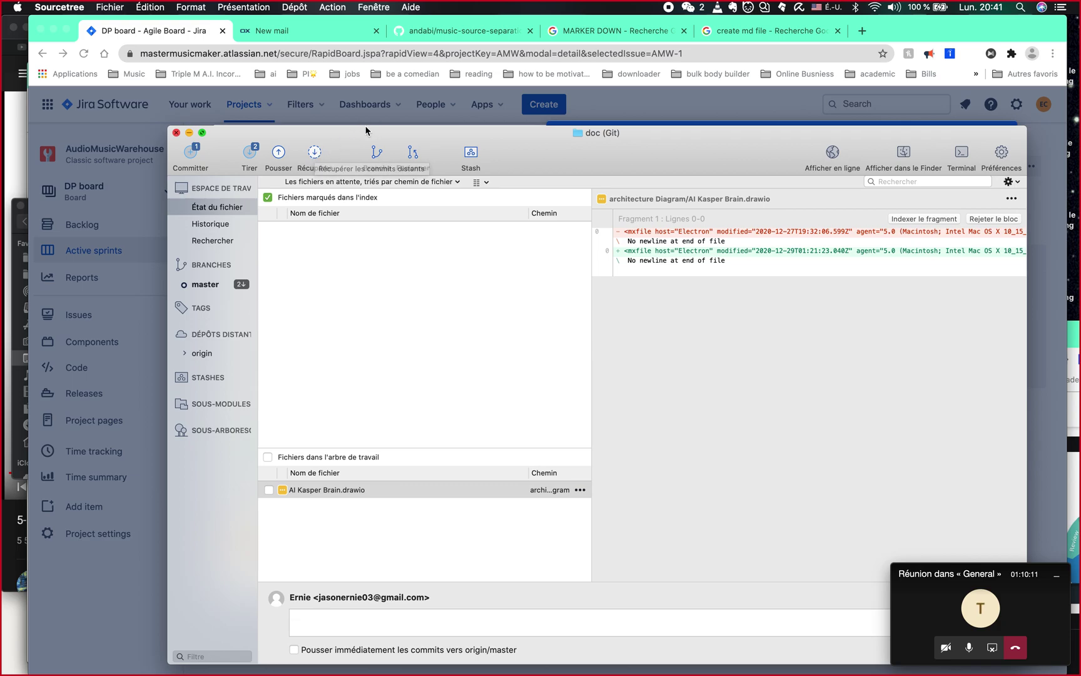
mouse_move(362, 133)
mouse_down()
mouse_move(353, 177)
mouse_move(354, 148)
mouse_move(343, 159)
mouse_move(354, 114)
mouse_up()
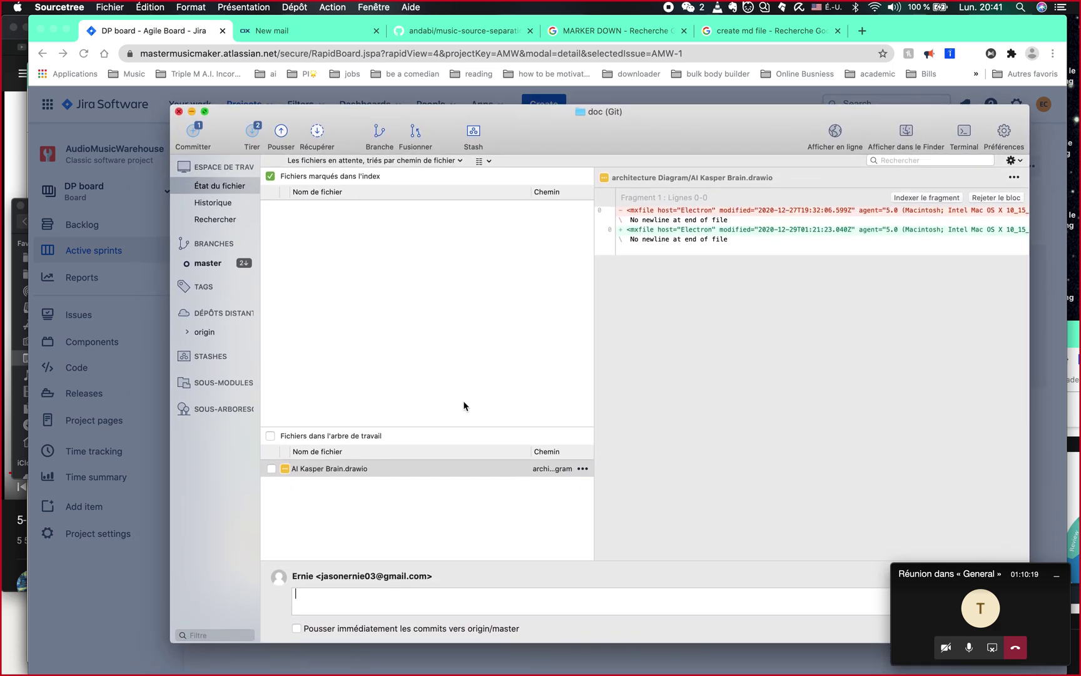
drag(608, 149, 605, 113)
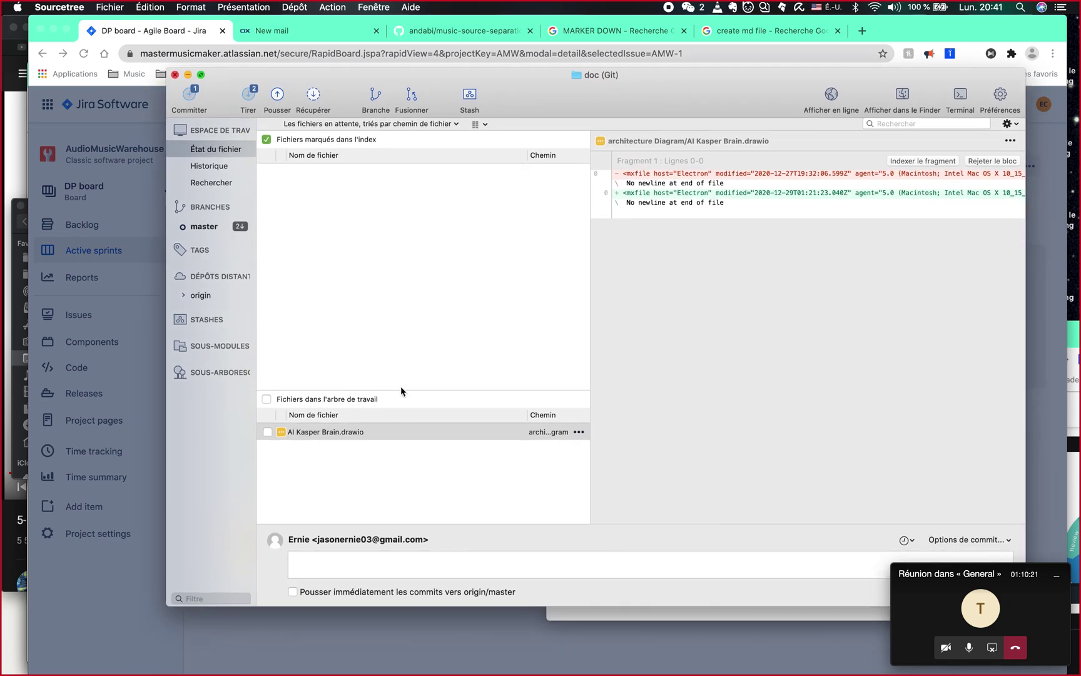
click(269, 431)
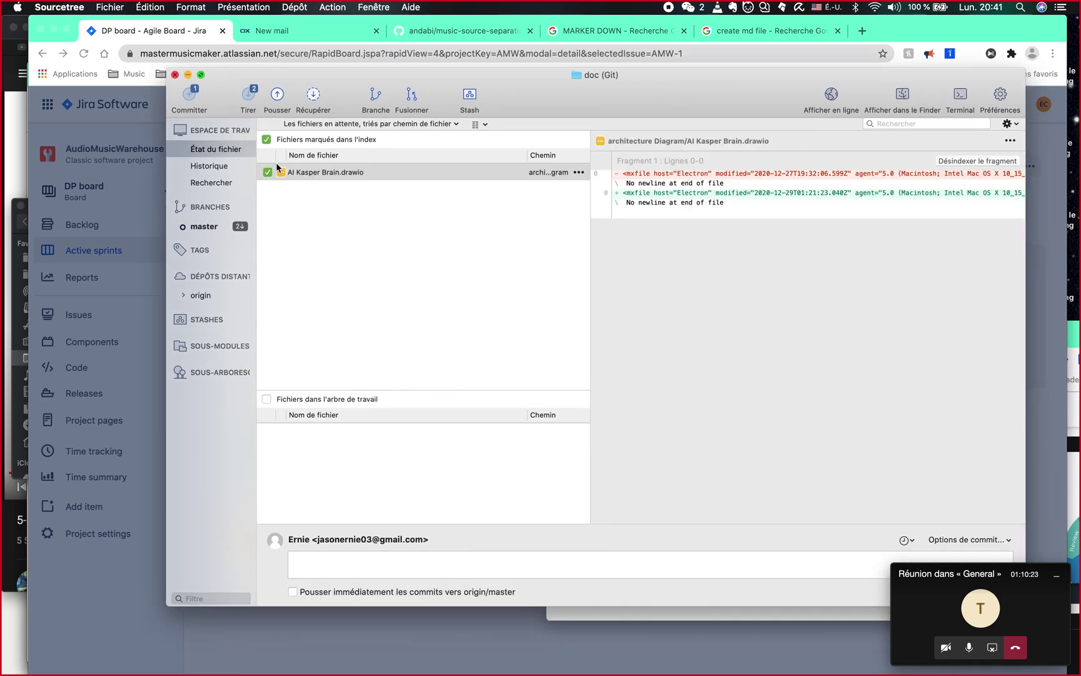
Paste the copied AMW-1 Jira story link into the commit message, trimmed to just AMW-1.
double_click(310, 79)
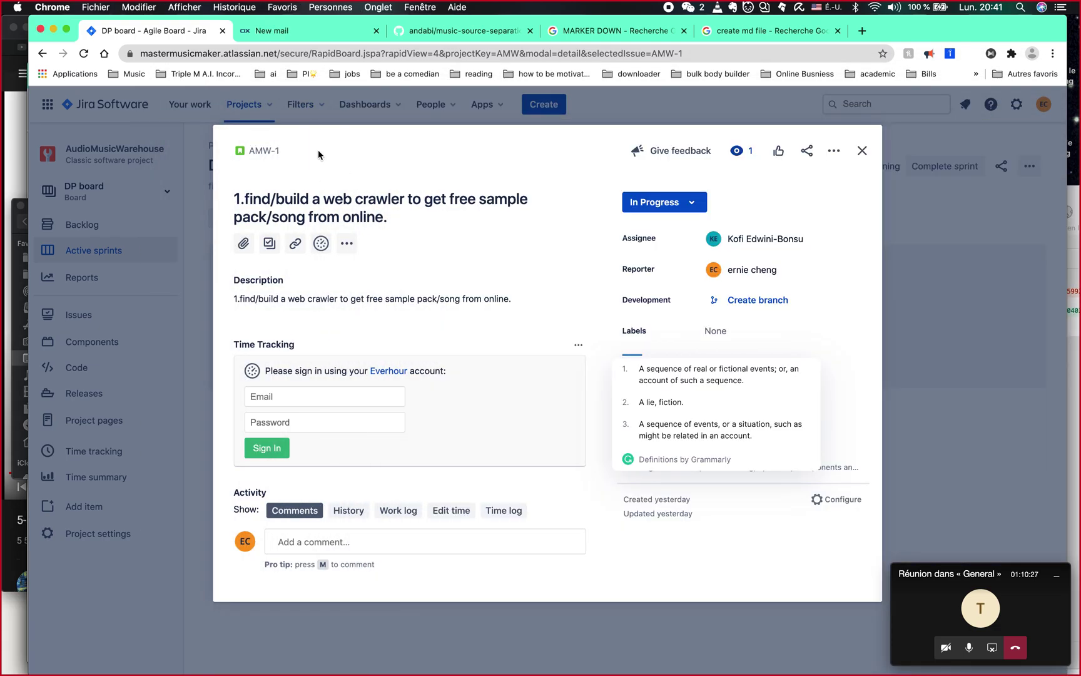
click(318, 149)
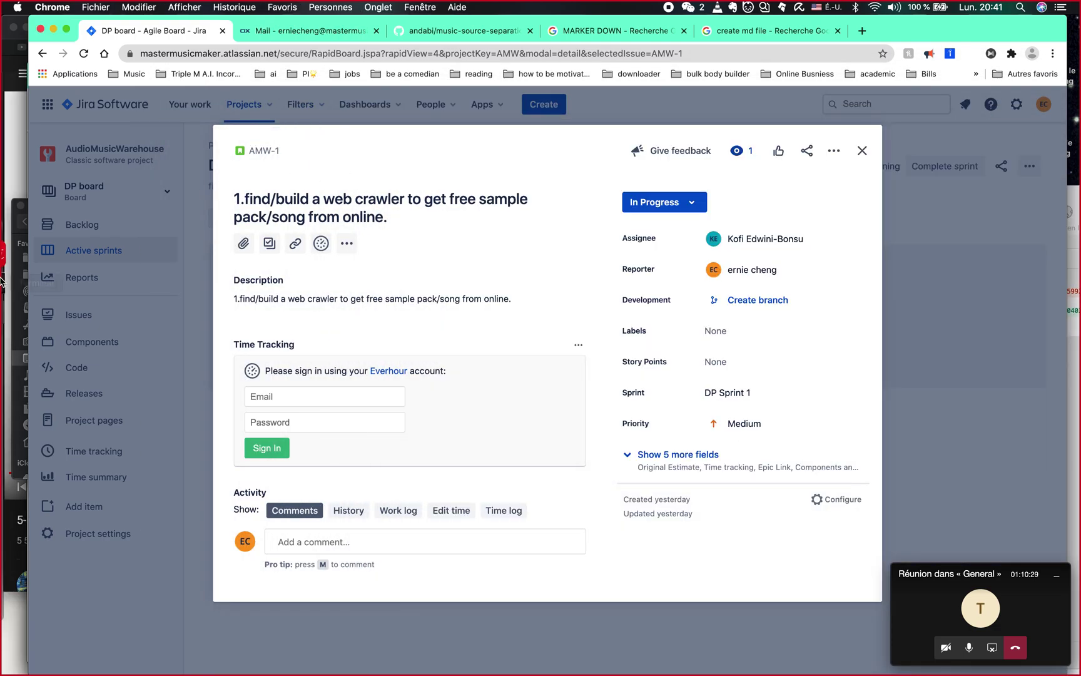
mouse_move(31, 463)
click(43, 554)
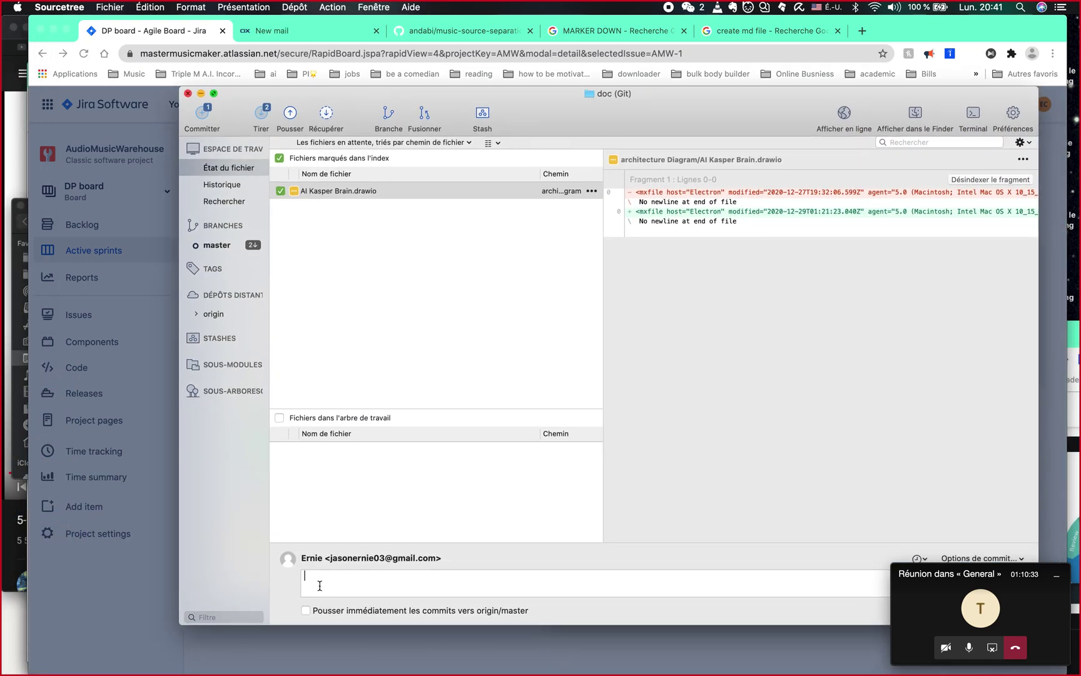
text(https://mastermusicmaker.atlassian.net/browse/AMW-1)
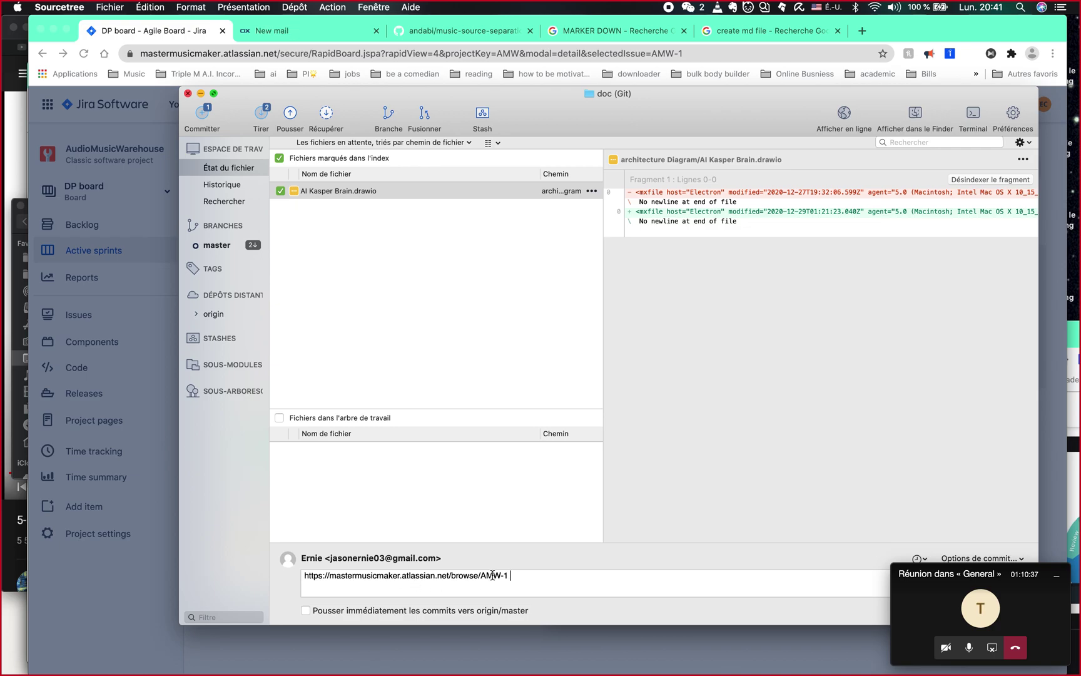
drag(481, 575, 268, 571)
key(BackSpace)
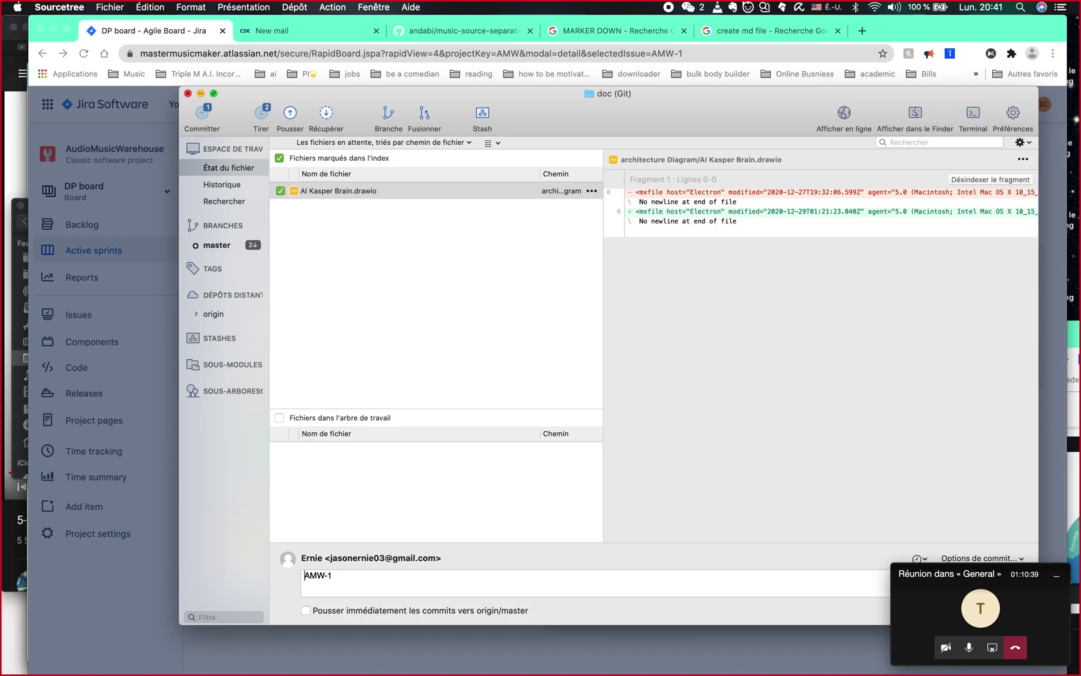
Add a short description after AMW-1 so the message reads 'AMW-1 fix sh'.
key(super+a)
key(Right)
text(fix)
text( wh)
key(BackSpace)
key(BackSpace)
key(BackSpace)
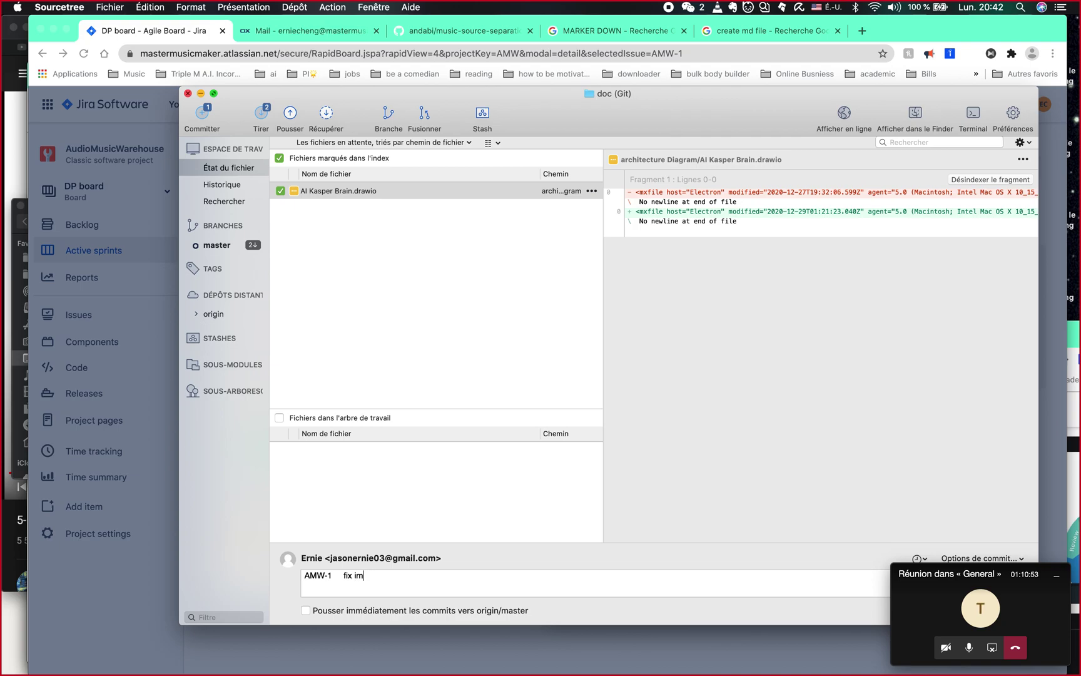
key(BackSpace)
key(BackSpace)
key(BackSpace)
text(cra)
Show the repository's commit history and select the latest 'Delete files.' commit.
drag(373, 91, 328, 92)
drag(652, 104, 526, 104)
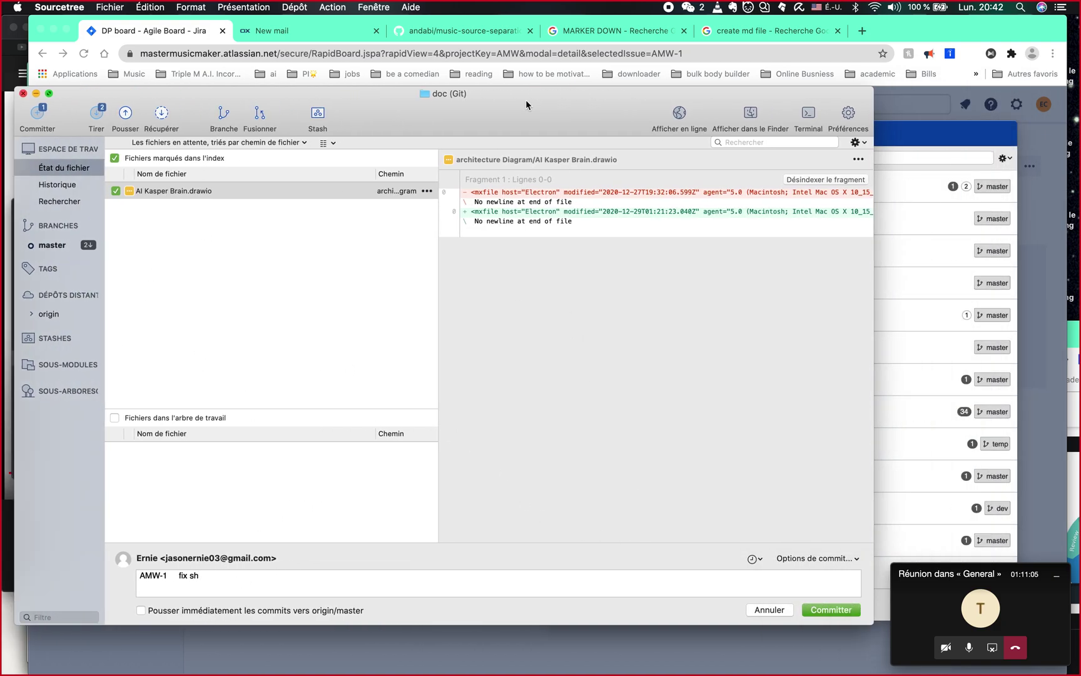
click(779, 612)
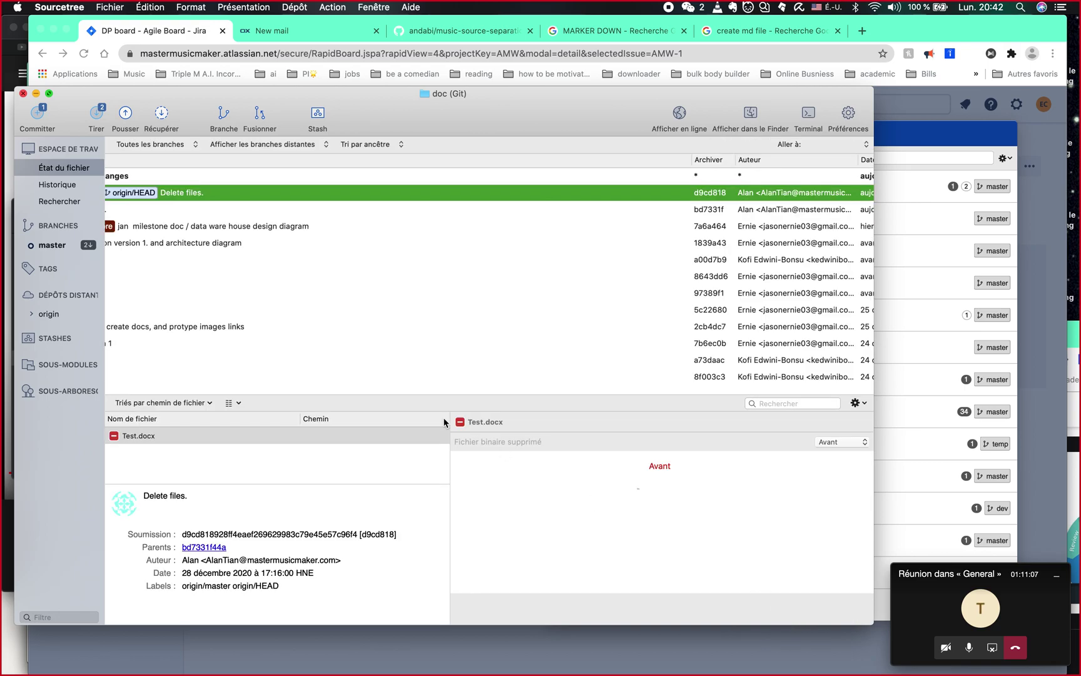
scroll(527, 279, left, 2)
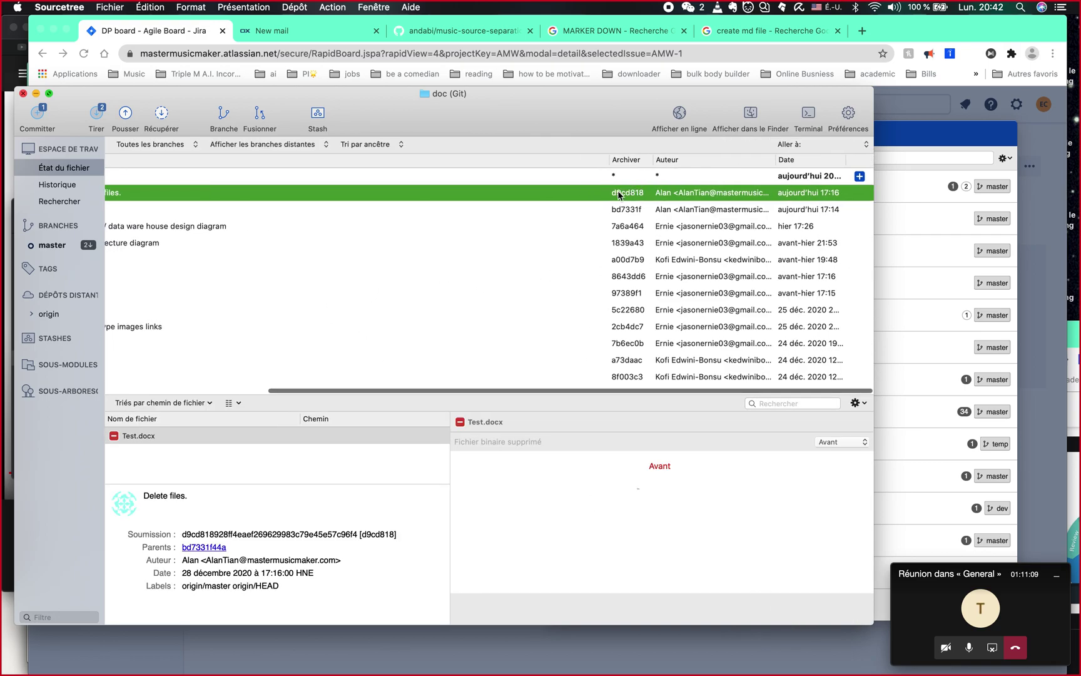
click(478, 211)
click(476, 195)
Select the full hash line of commit d9cd818 in the commit details pane.
mouse_move(357, 533)
mouse_down()
mouse_move(400, 533)
mouse_move(375, 534)
mouse_up()
click(401, 534)
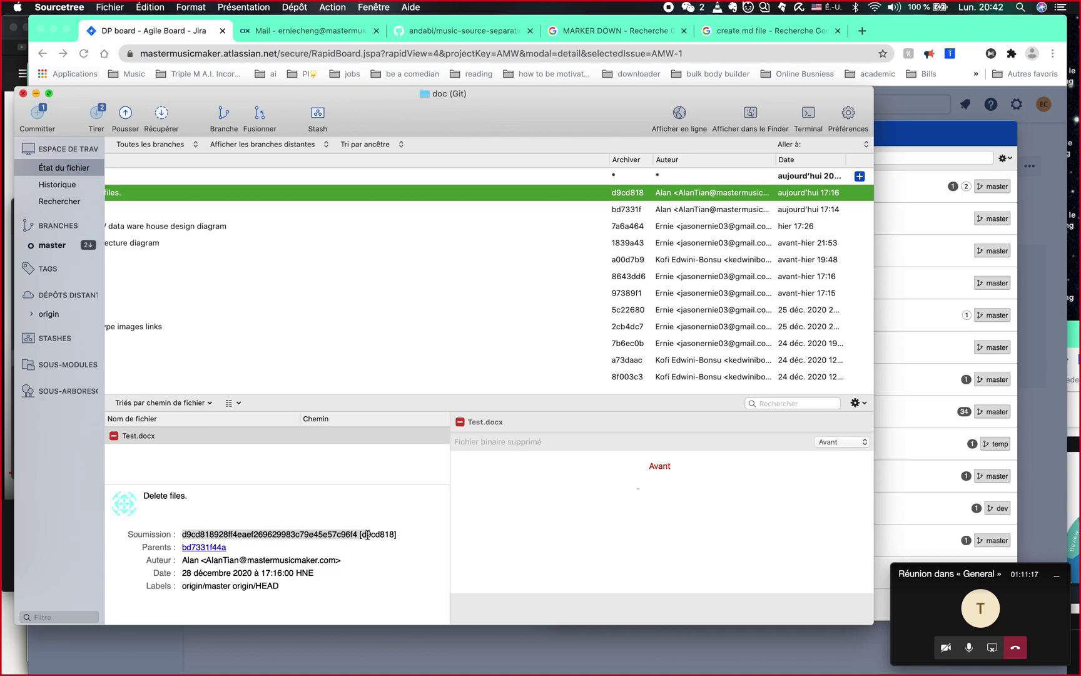
click(382, 533)
triple_click(387, 534)
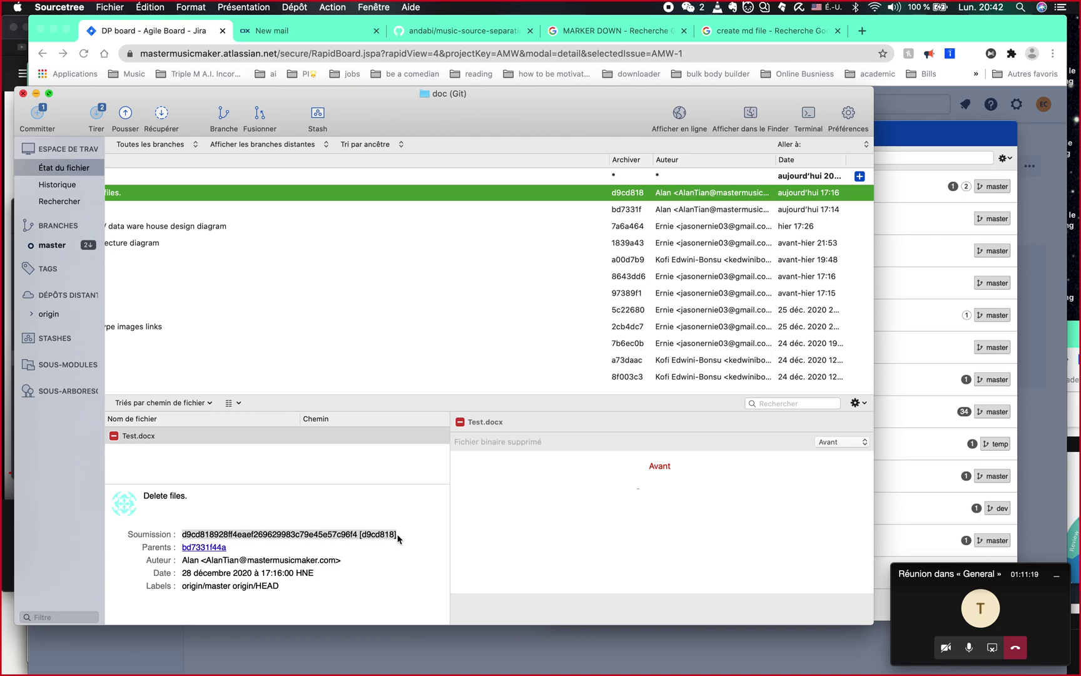
drag(555, 113, 635, 448)
Close the AMW-1 details in Jira, move the AMW-3 card to Done, and open it.
click(396, 272)
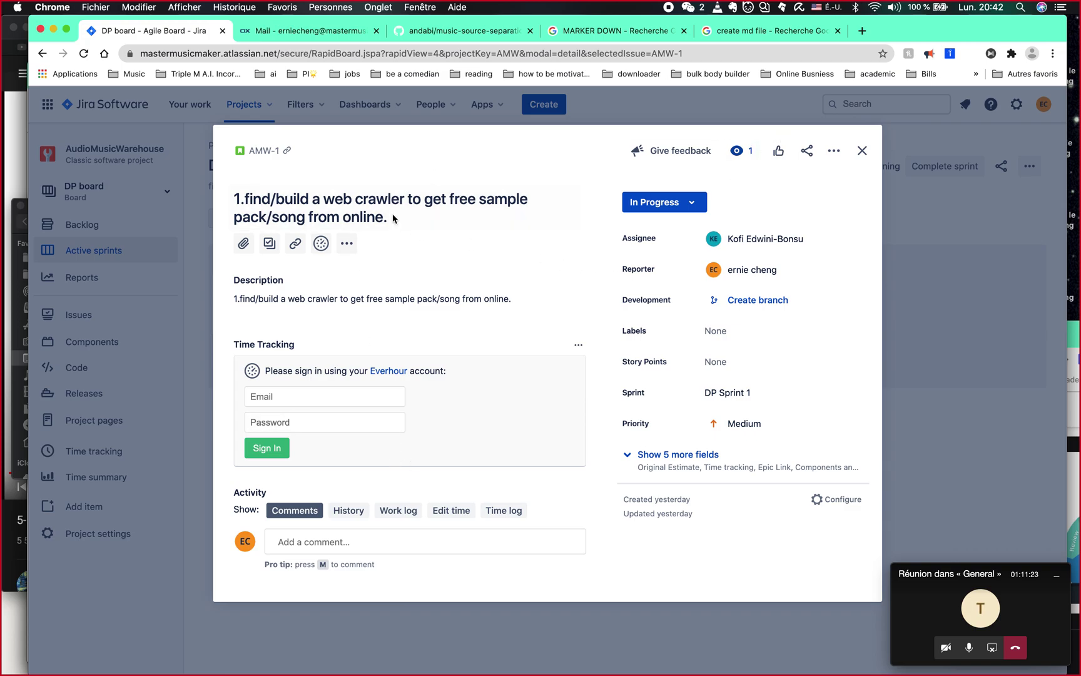
click(866, 153)
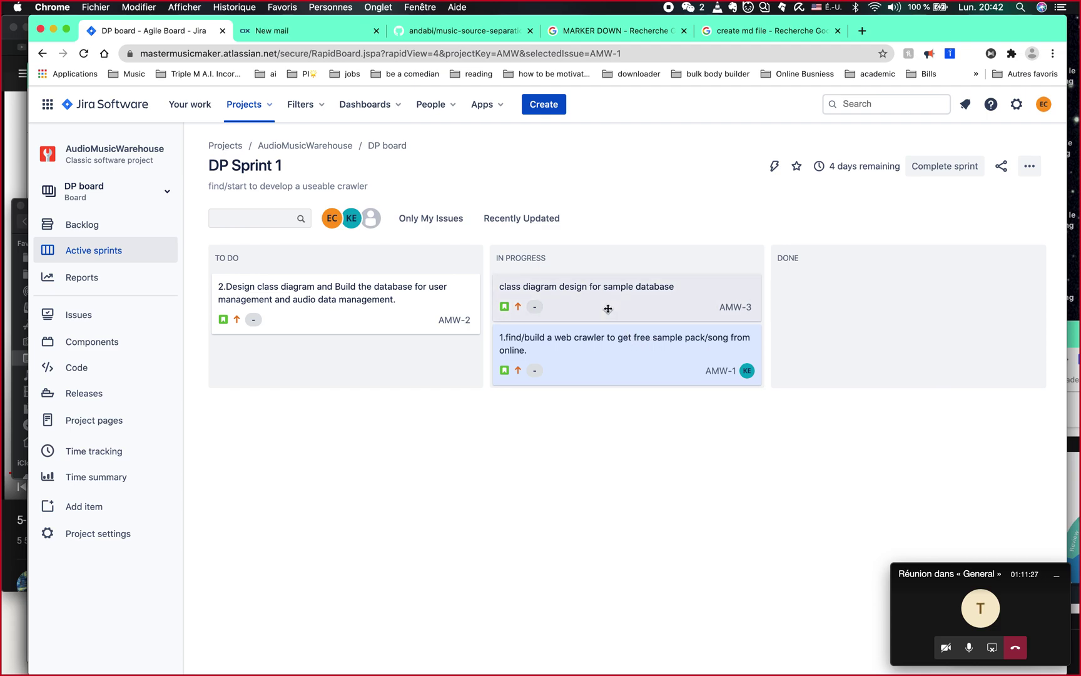
drag(583, 296, 779, 290)
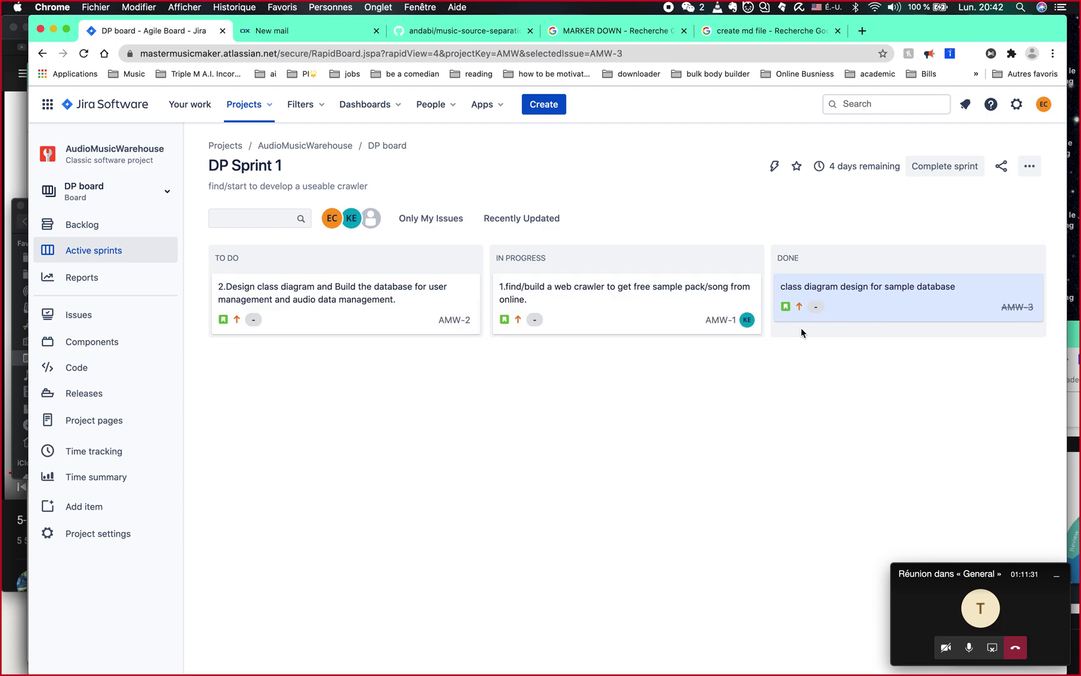
click(840, 290)
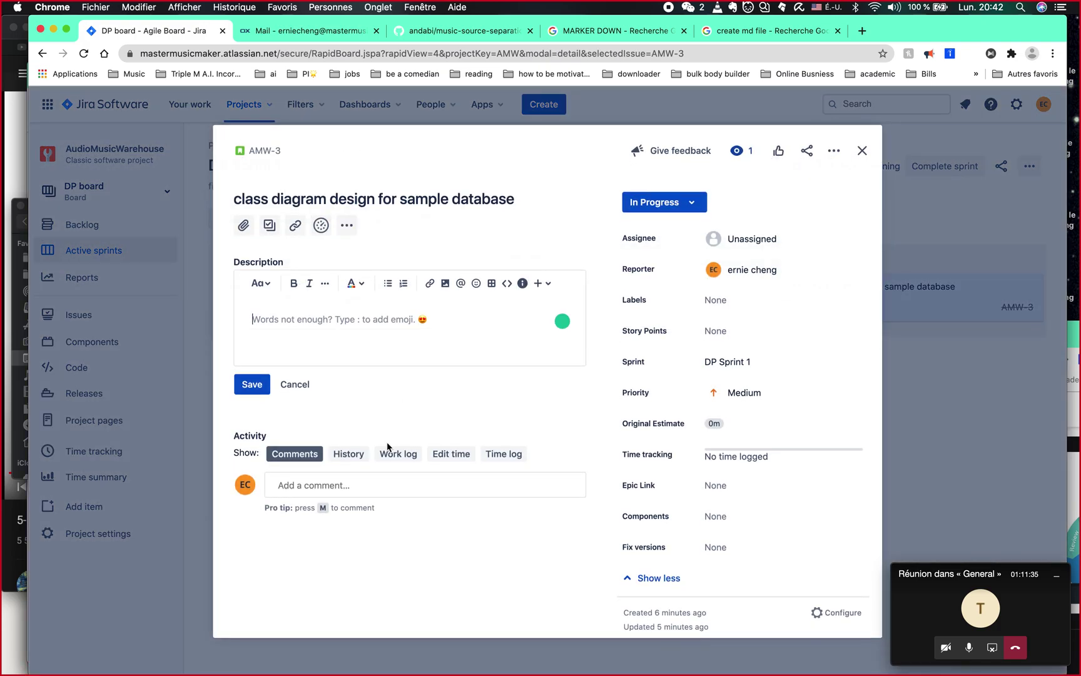
Draft a comment on AMW-3 with the pasted d9cd818 commit details, then discard it and close the story.
click(308, 484)
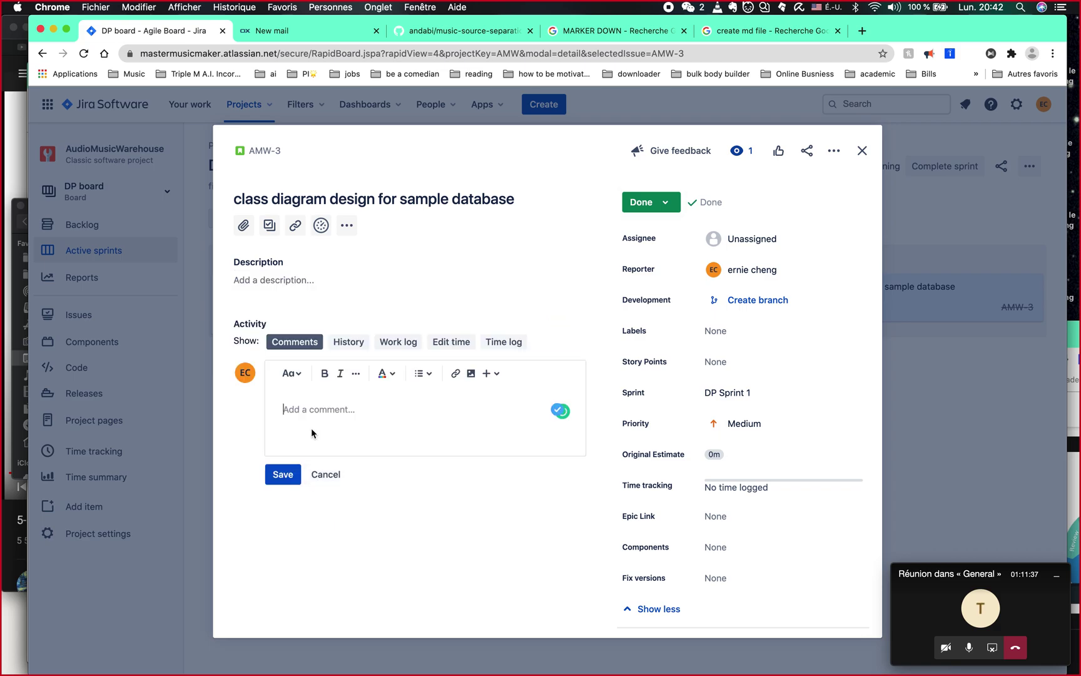
key(super+v)
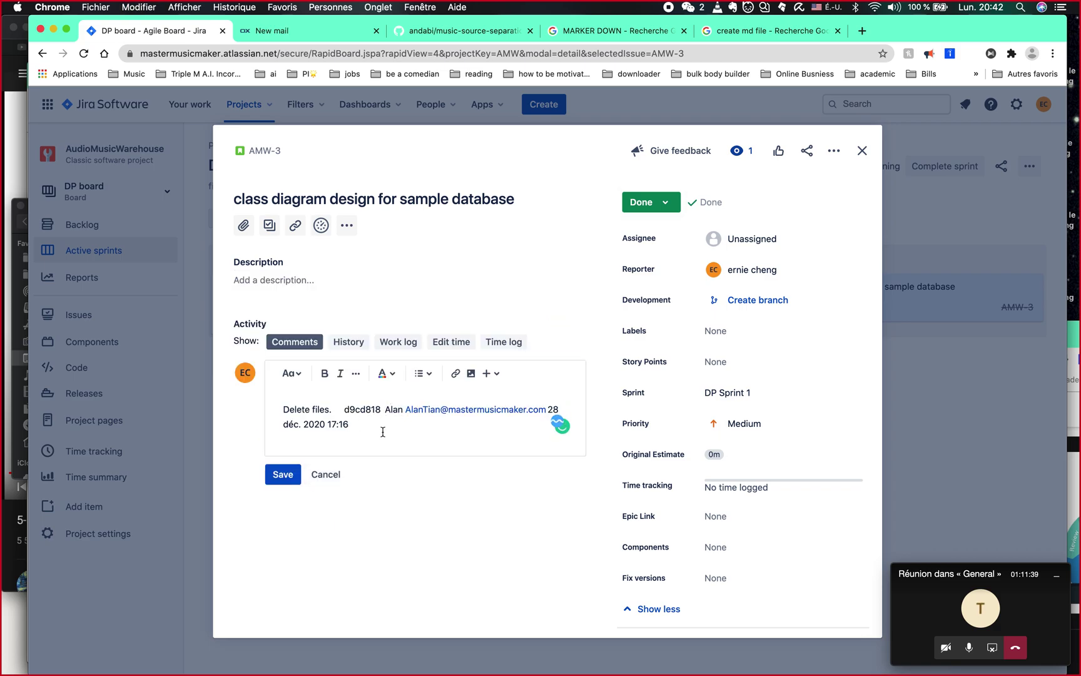
drag(344, 414, 384, 411)
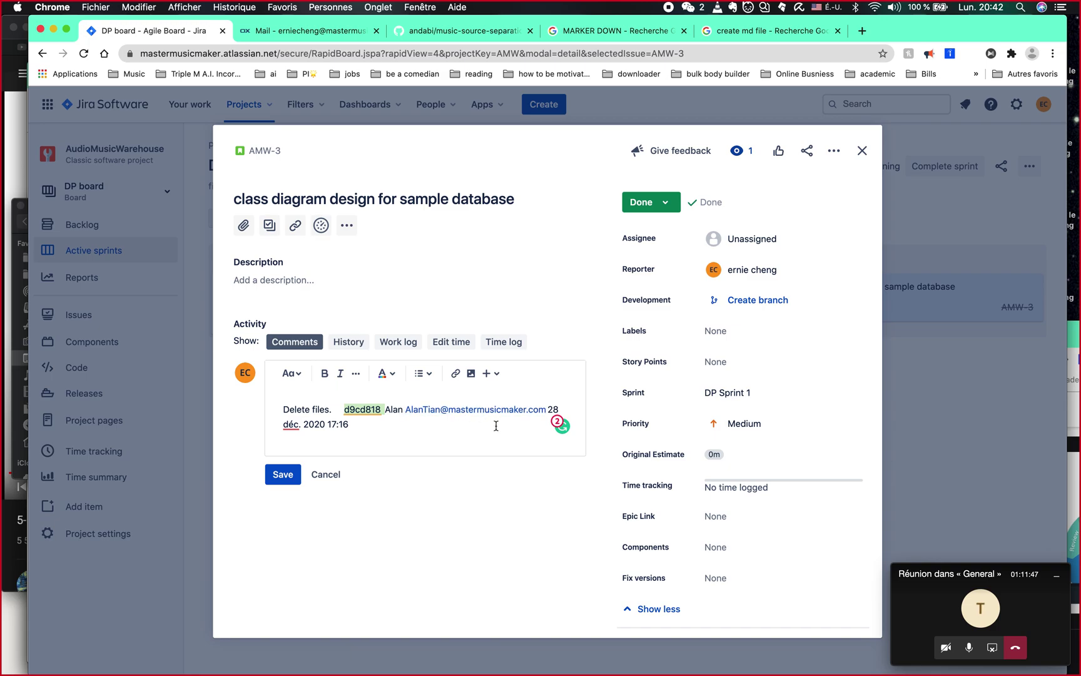
click(384, 423)
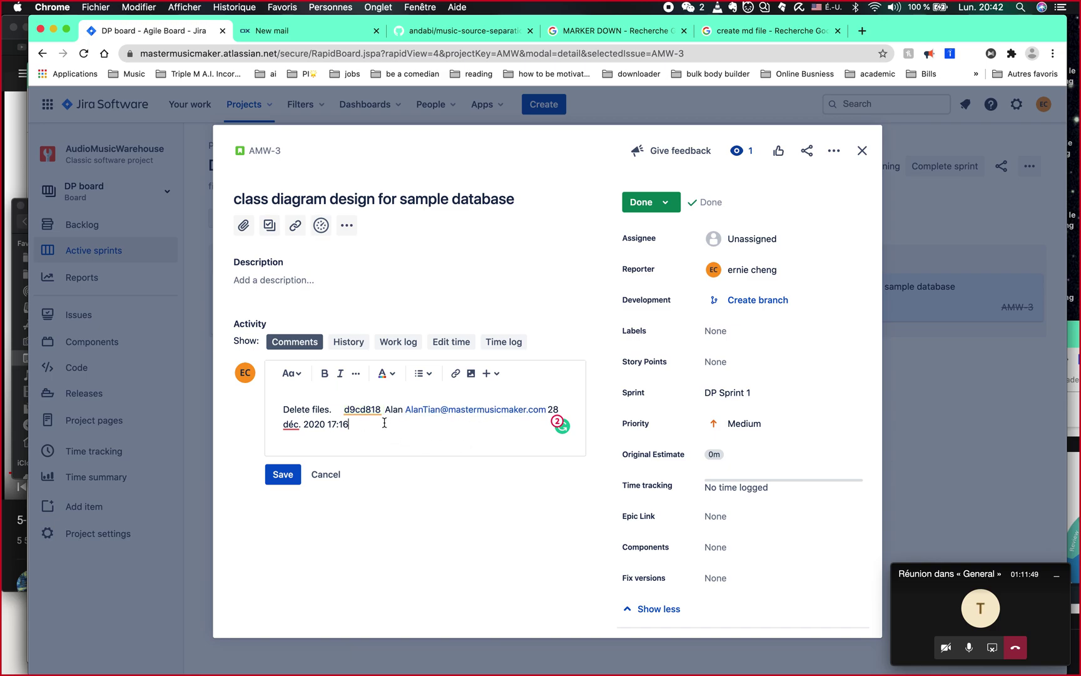
key(Return)
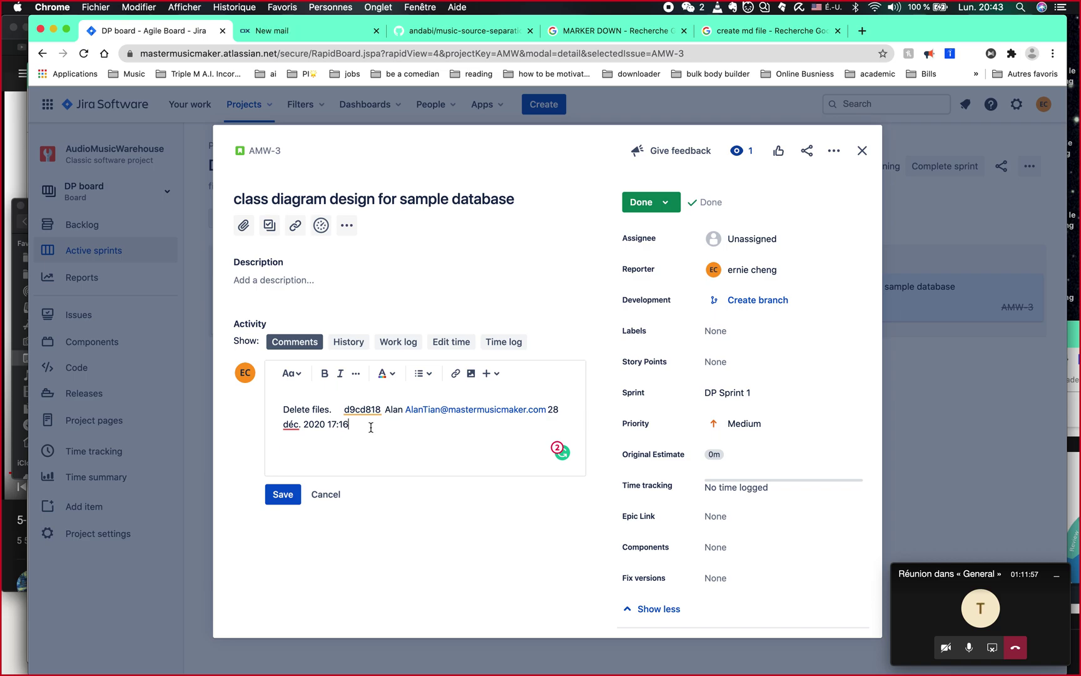
key(super+a)
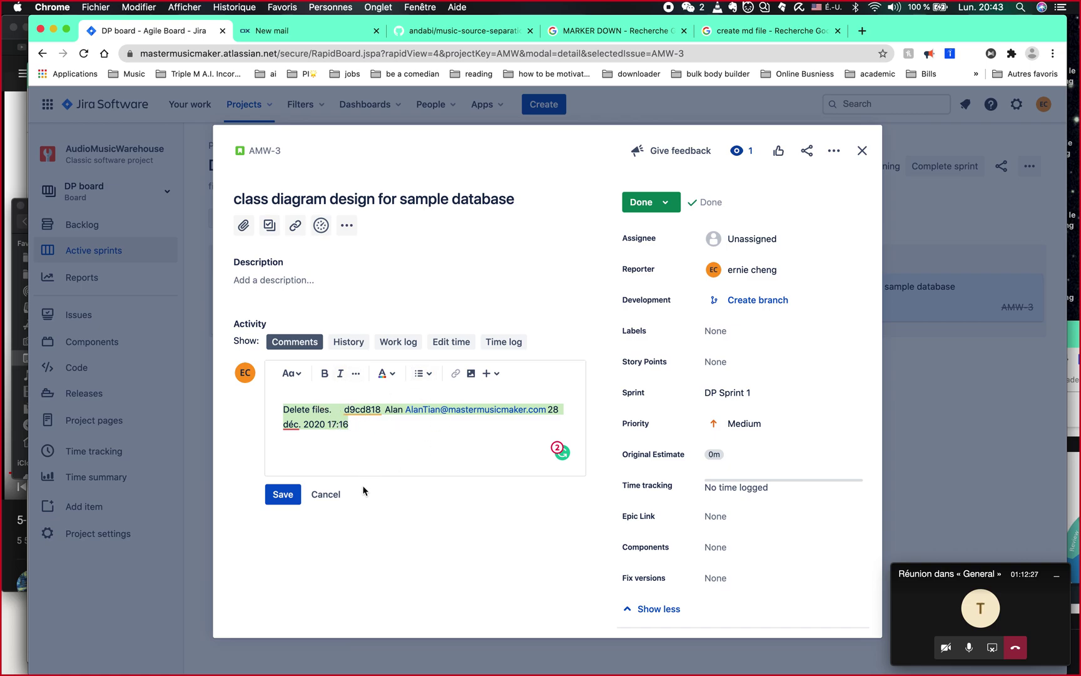
click(326, 494)
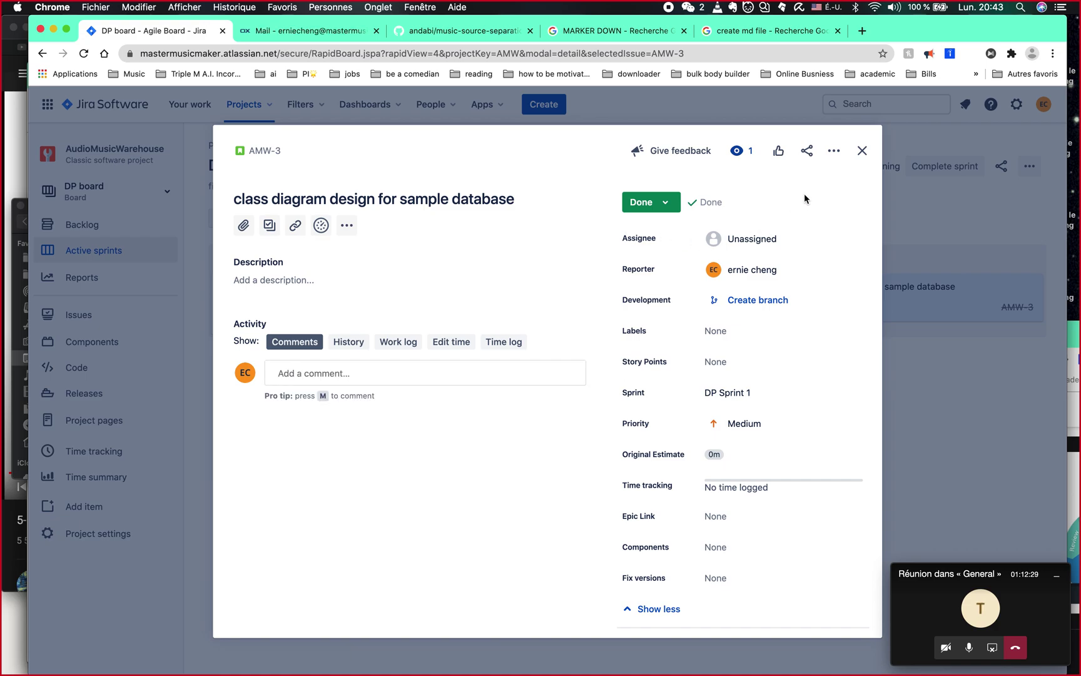
click(862, 152)
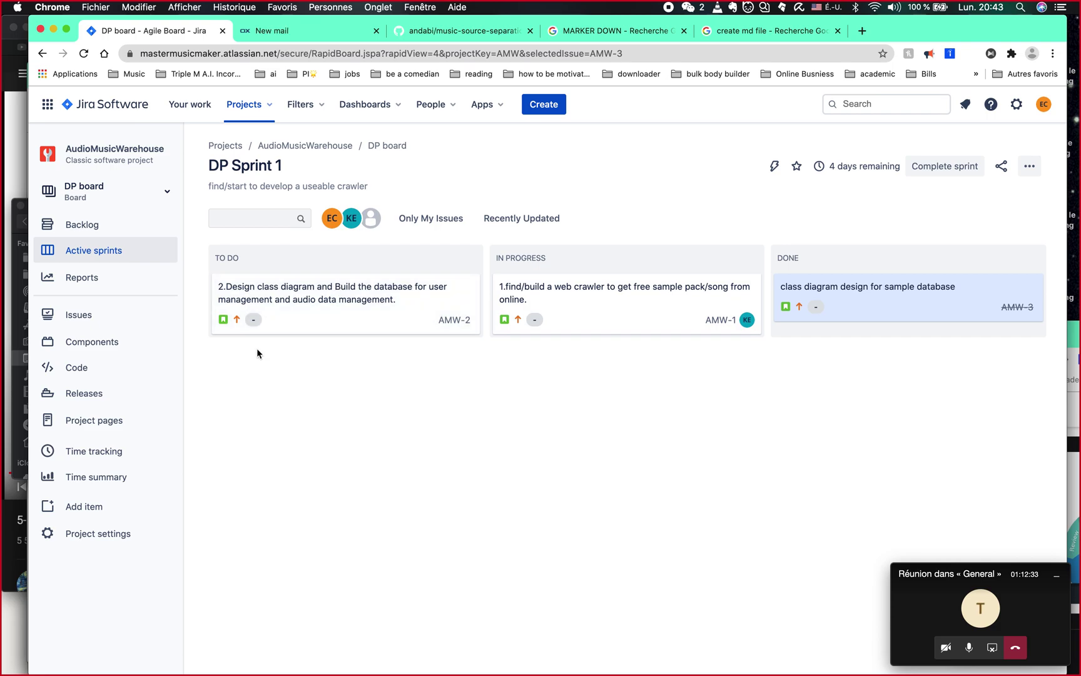
Nudge the Sourcetree doc repository window up, then return to the DP Sprint 1 Jira board.
mouse_move(2, 351)
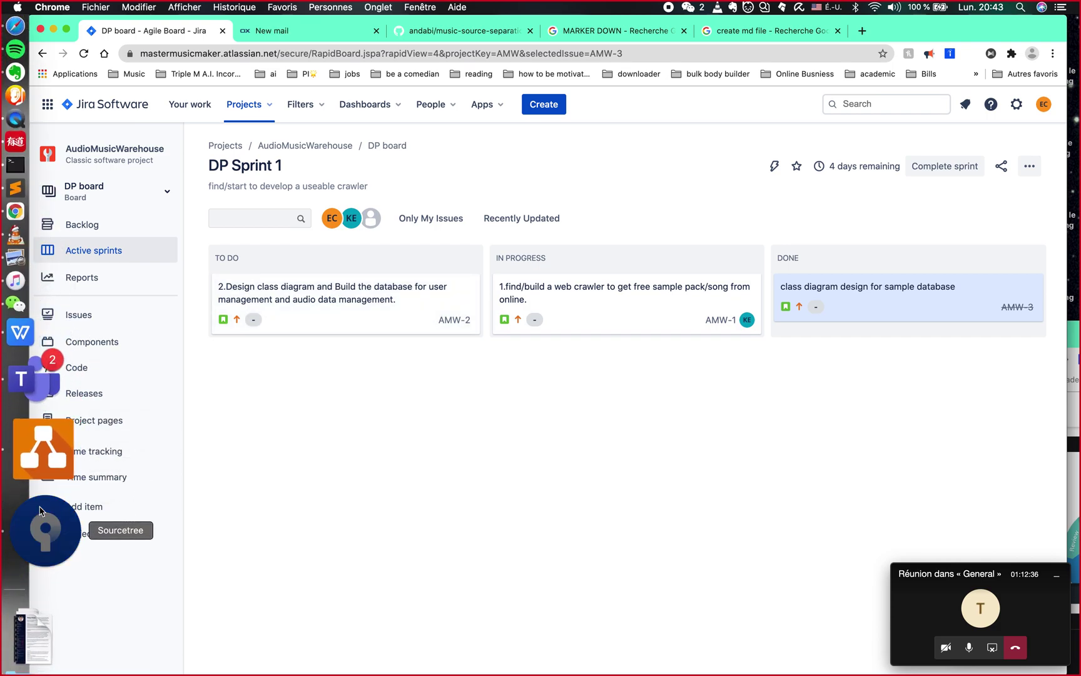
click(39, 529)
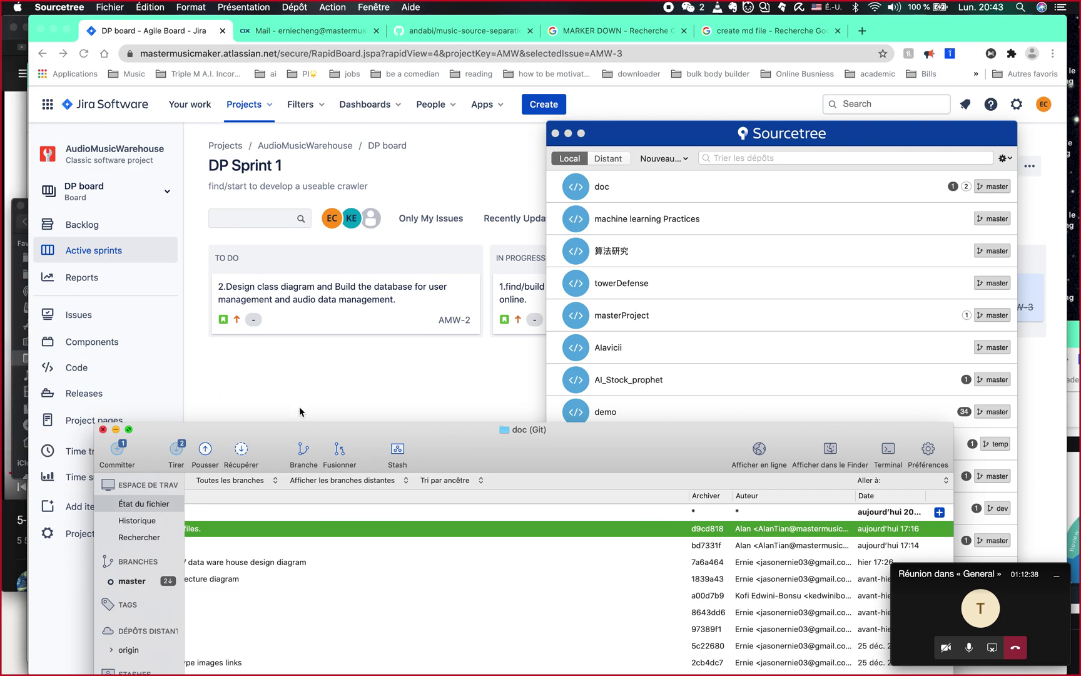
drag(300, 430, 299, 407)
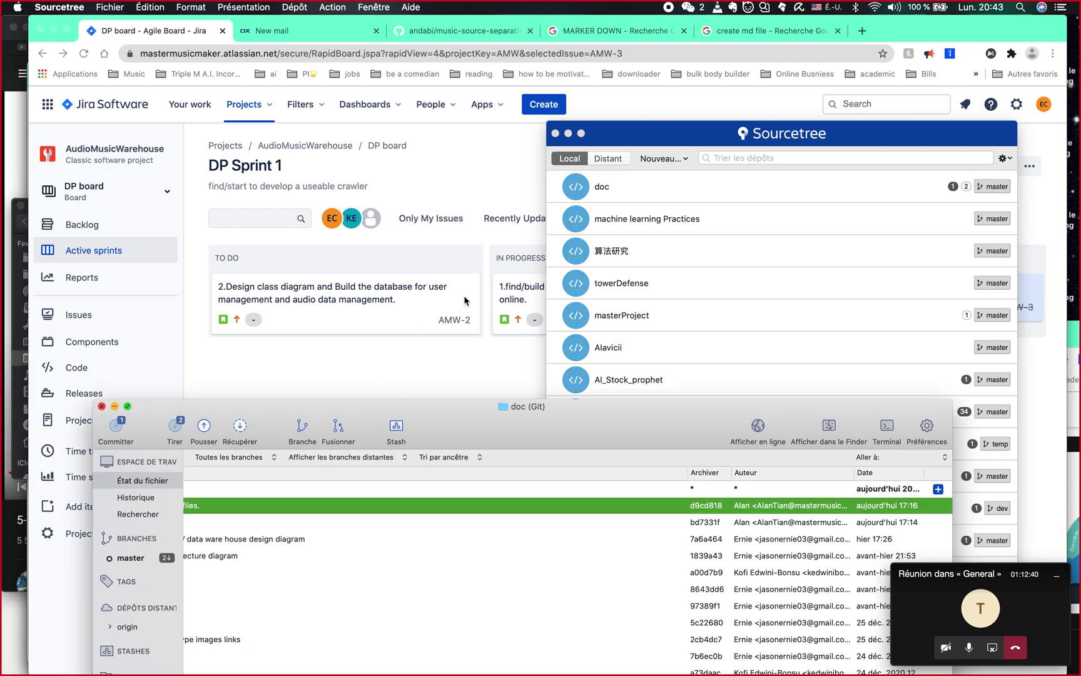
click(410, 352)
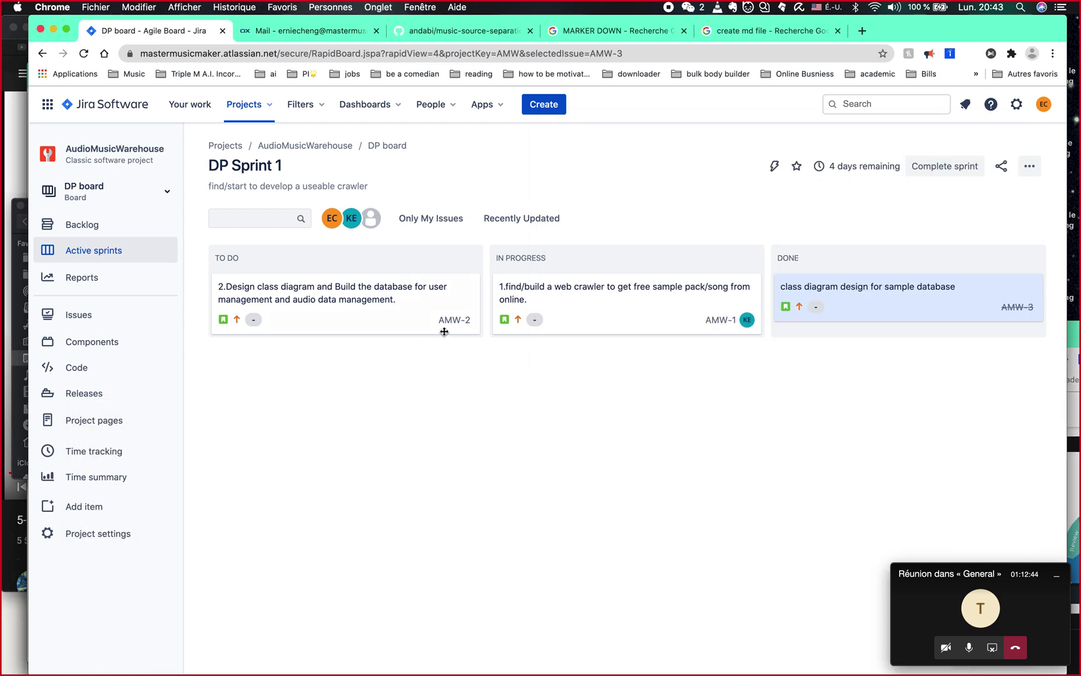